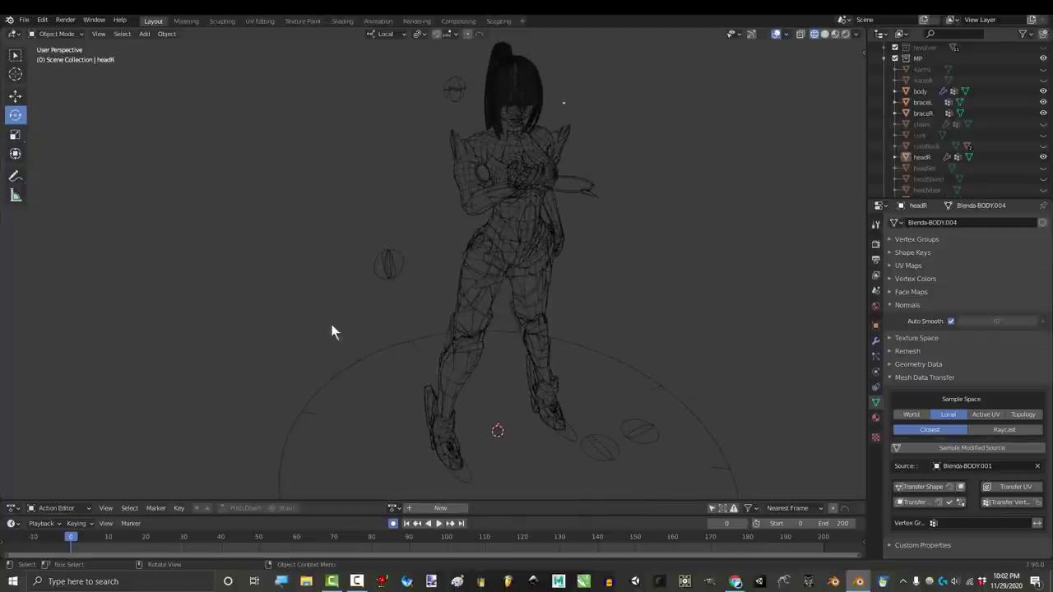
# Switch to solid shading, view the character front, back and side, then orbit into perspective
pyautogui.click(824, 34)
pyautogui.press('KP_1')
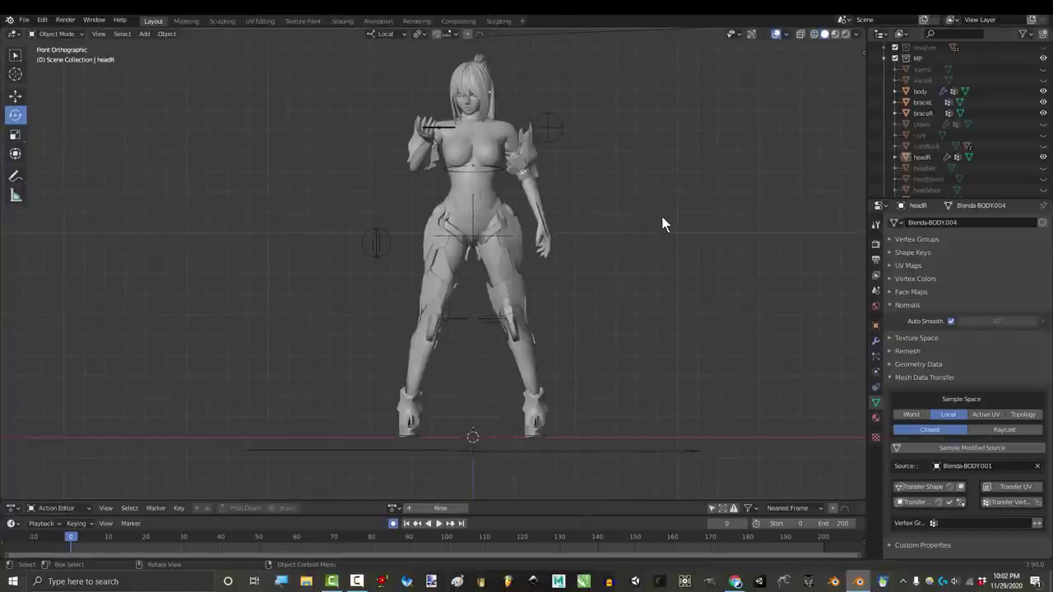
pyautogui.press('ctrl+KP_1')
pyautogui.press('KP_3')
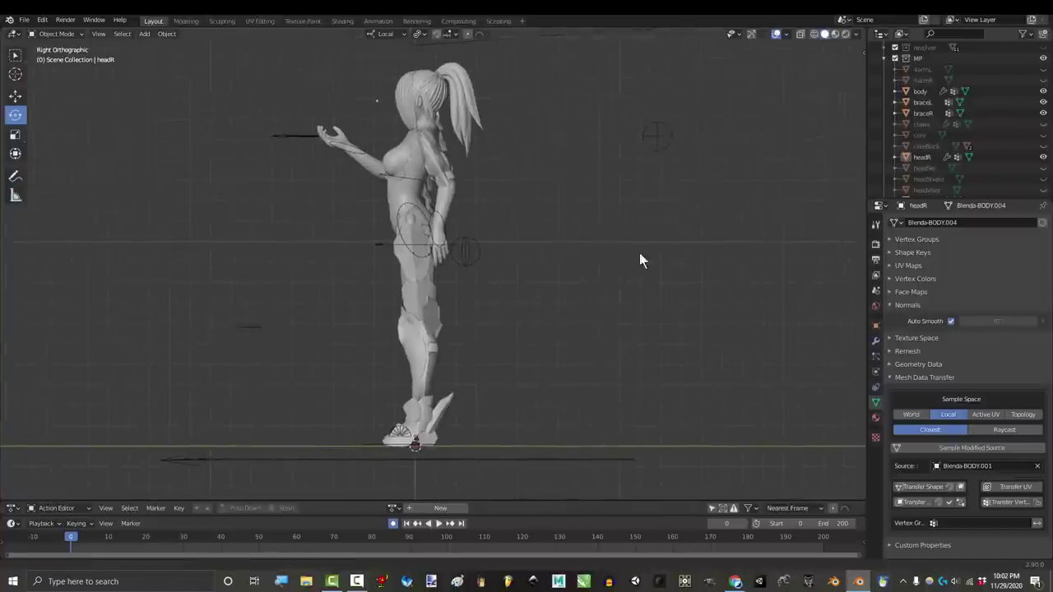
pyautogui.scroll(3, 639, 253)
pyautogui.moveTo(557, 236); pyautogui.dragTo(635, 260, button='middle')
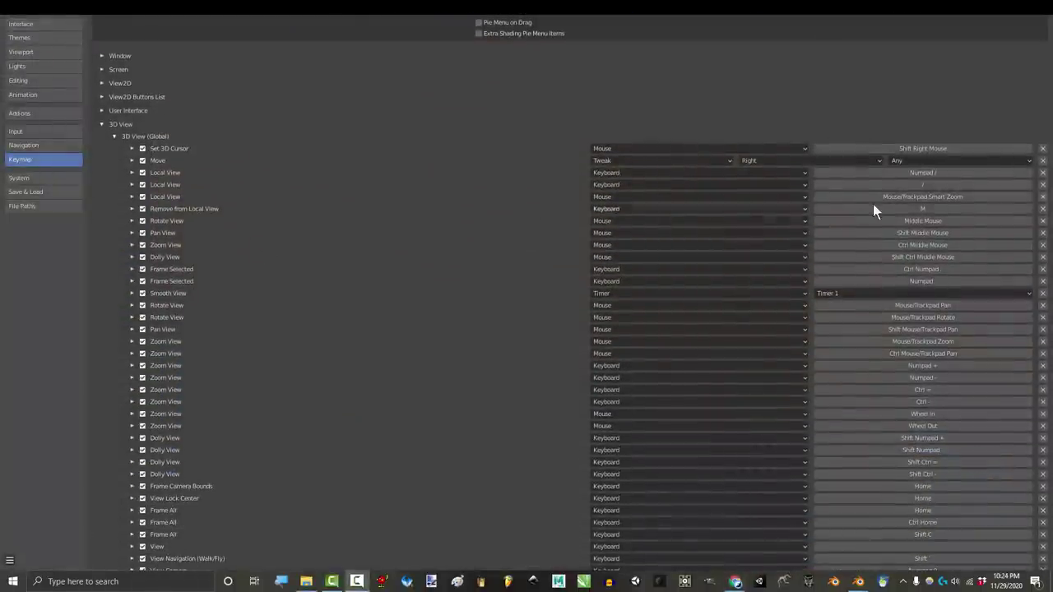
pyautogui.scroll(-3, 875, 203)
pyautogui.scroll(-3, 875, 203)
pyautogui.scroll(-3, 876, 203)
pyautogui.scroll(-2, 876, 204)
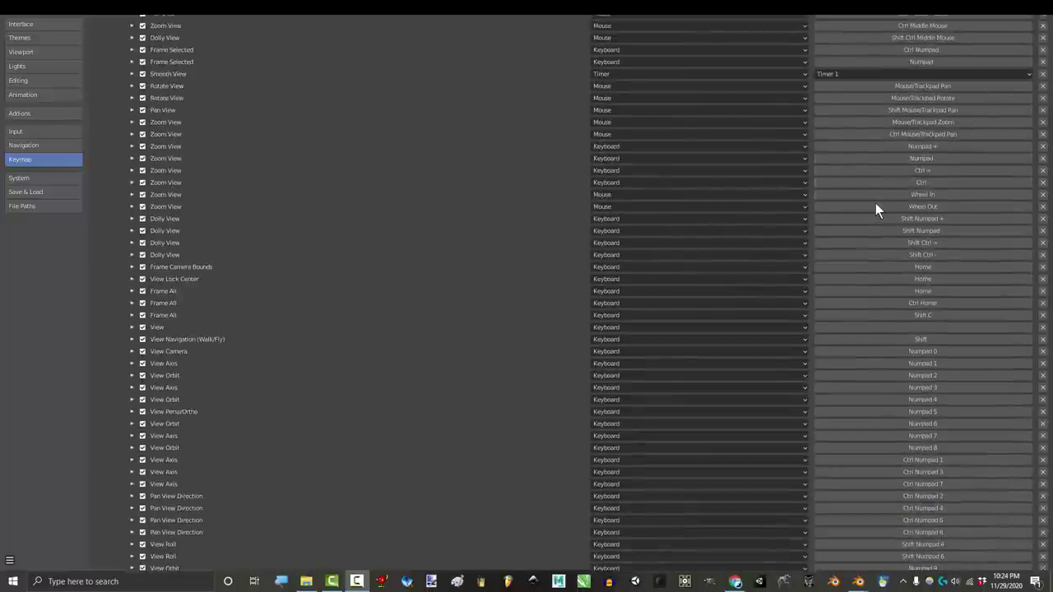
pyautogui.scroll(-3, 875, 203)
pyautogui.scroll(-2, 886, 219)
pyautogui.scroll(-3, 886, 223)
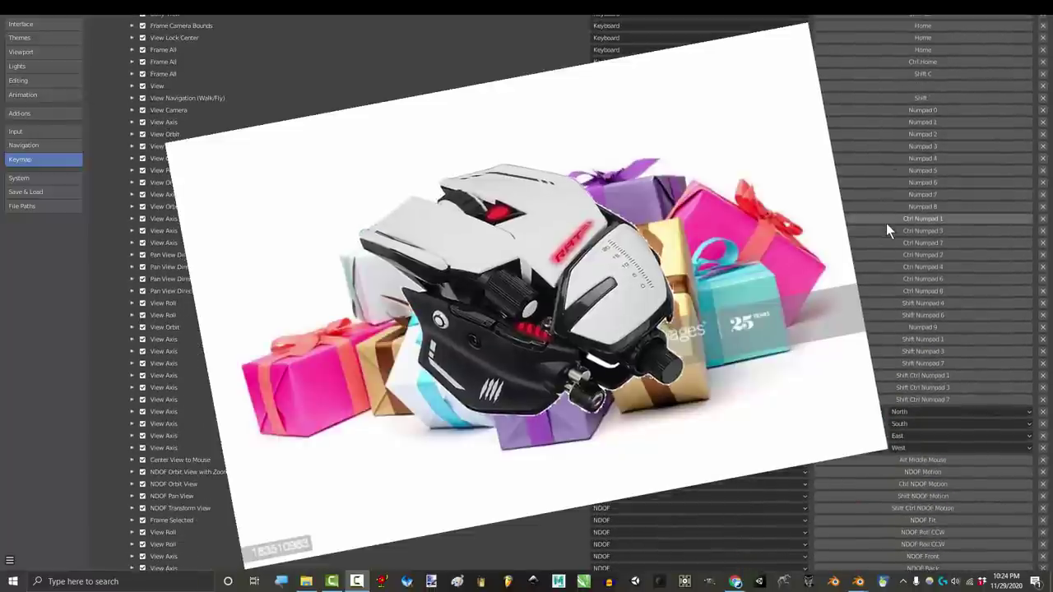
pyautogui.scroll(-3, 885, 223)
pyautogui.scroll(-3, 886, 223)
pyautogui.scroll(-4, 886, 223)
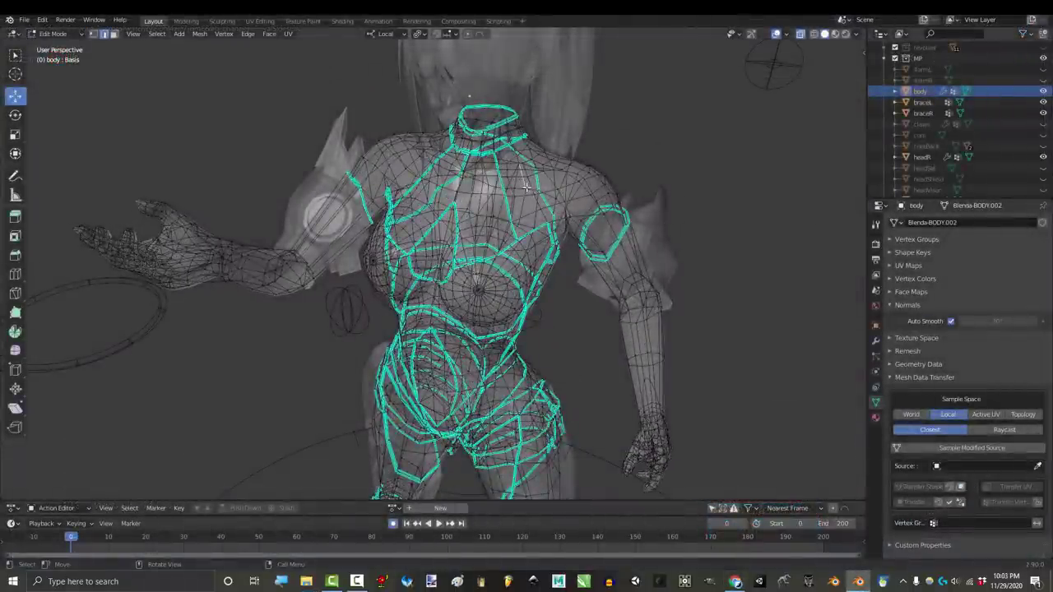
# Orbit around the character's body, then browse gaming mouse images to the UtechSmart Venus preview
pyautogui.moveTo(526, 187); pyautogui.dragTo(276, 212, button='middle')
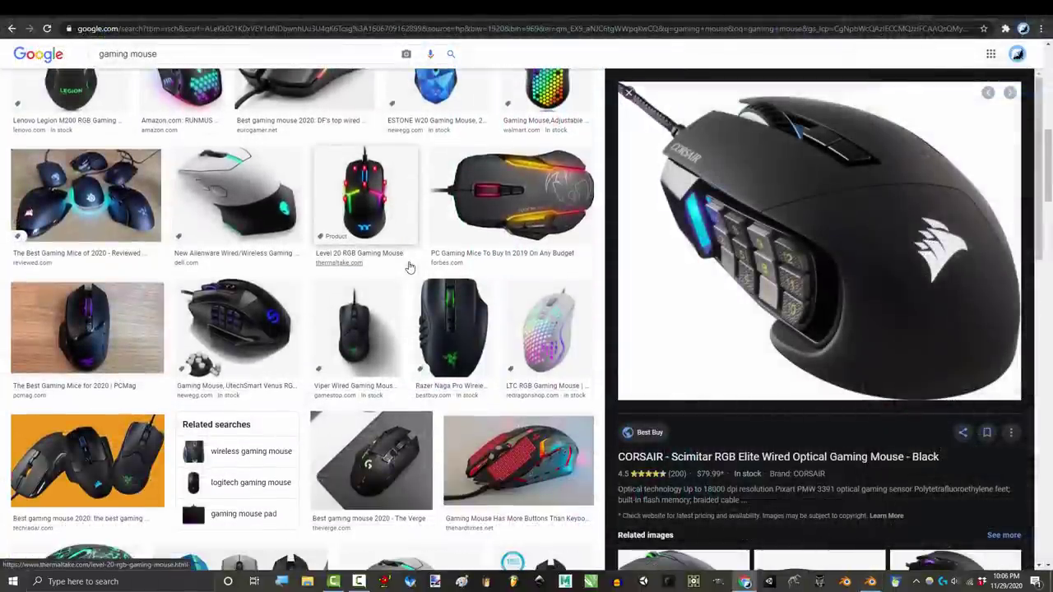
pyautogui.scroll(-2, 409, 266)
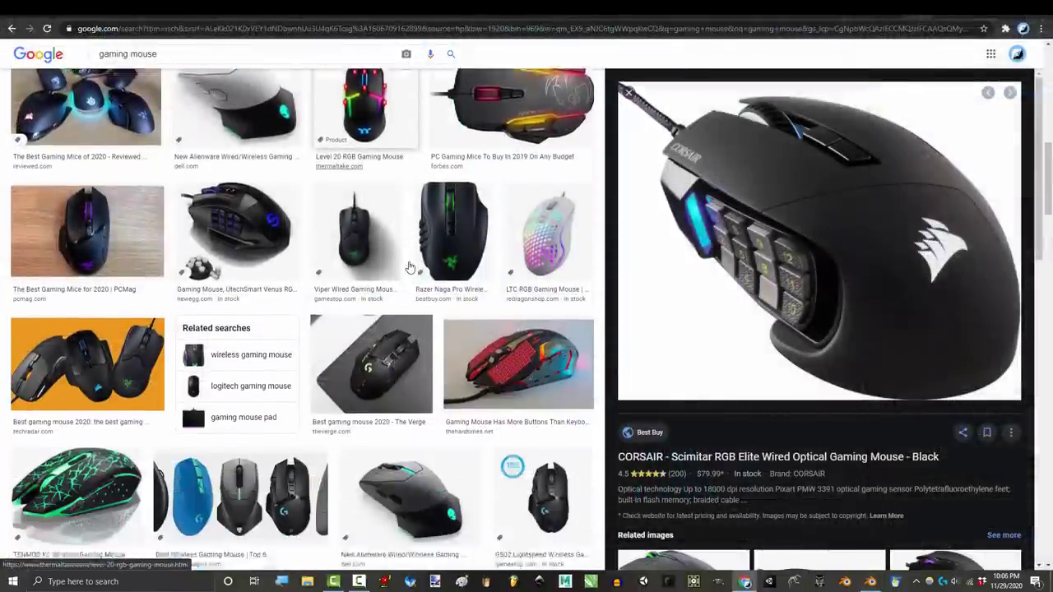
pyautogui.press('Left')
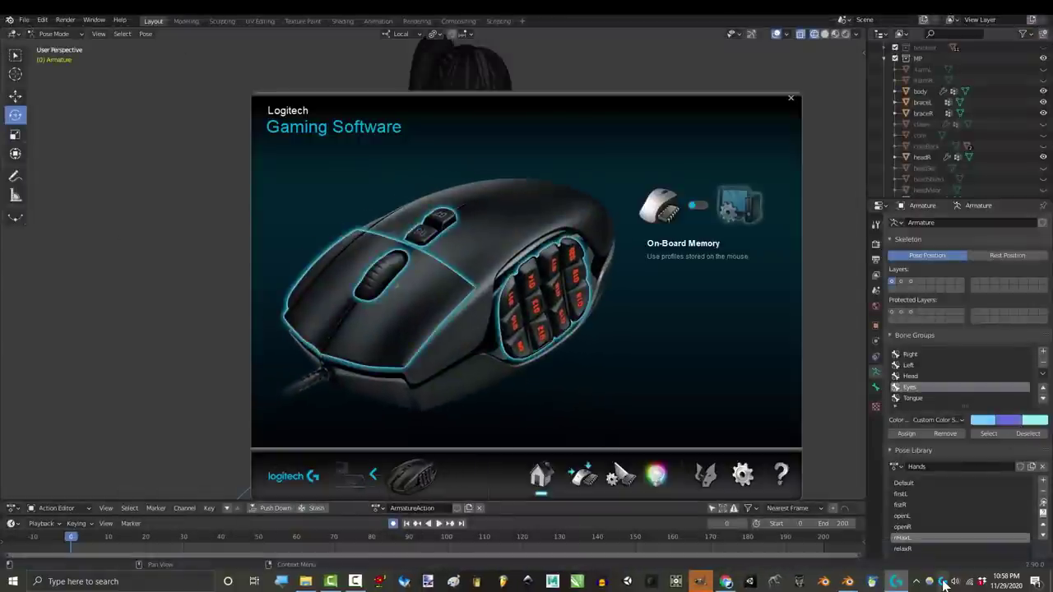
# Show the G600's Customize buttons view with each button's mapped key
pyautogui.click(580, 480)
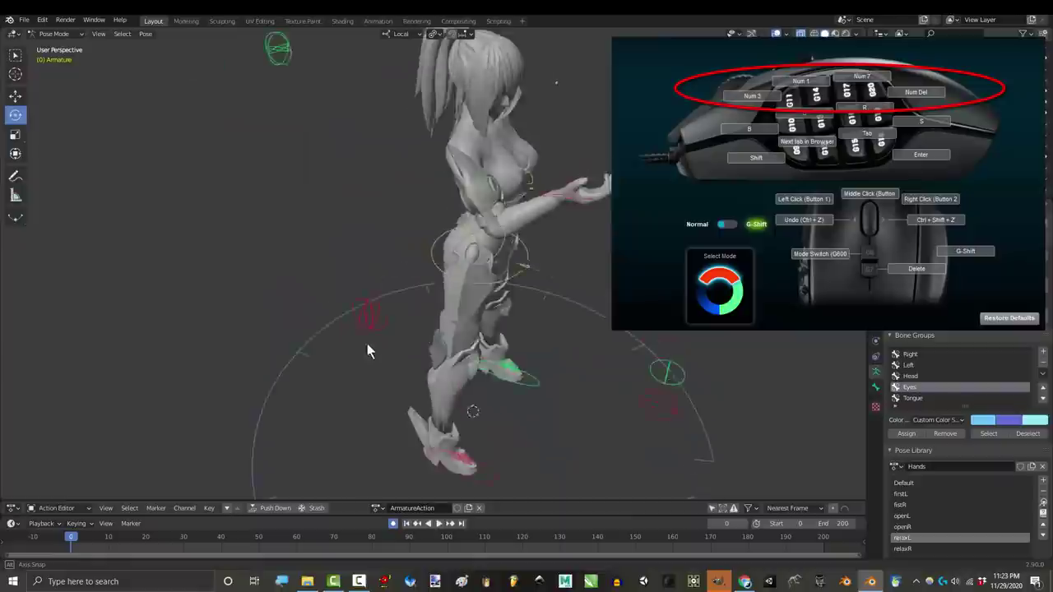
# Inspect the character from front, right side, top, left side, back and underneath
pyautogui.moveTo(367, 344); pyautogui.dragTo(325, 315, button='middle')
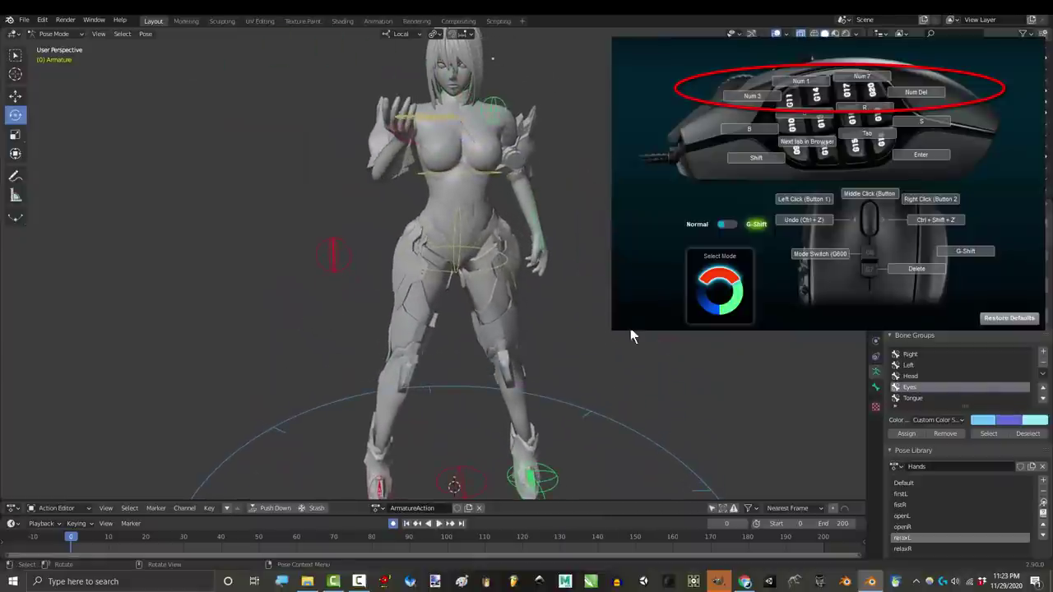
pyautogui.press('KP_3')
pyautogui.press('KP_1')
pyautogui.press('KP_7')
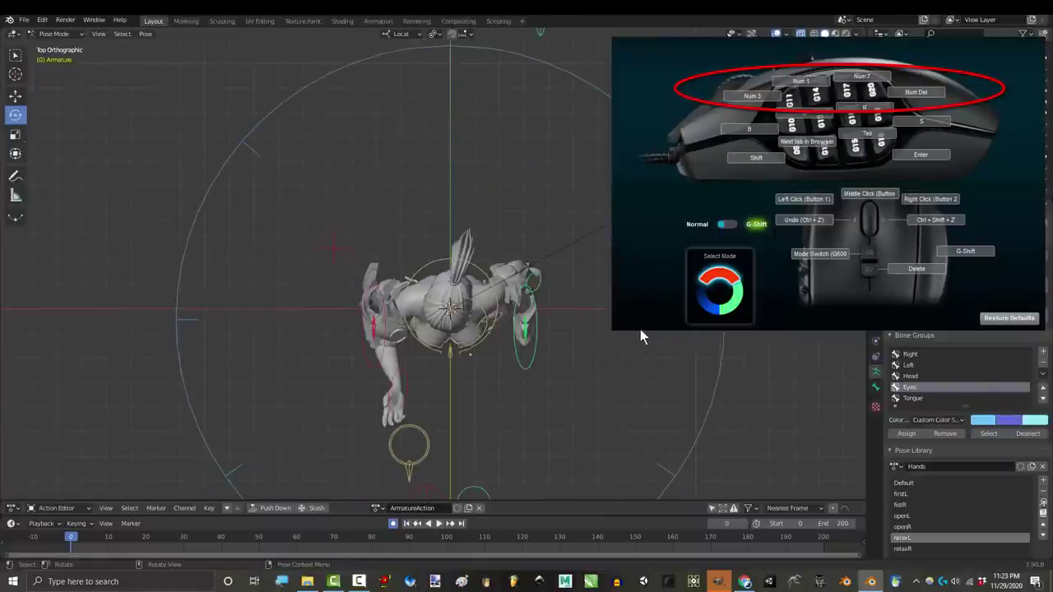
pyautogui.moveTo(640, 329); pyautogui.dragTo(598, 285, button='middle')
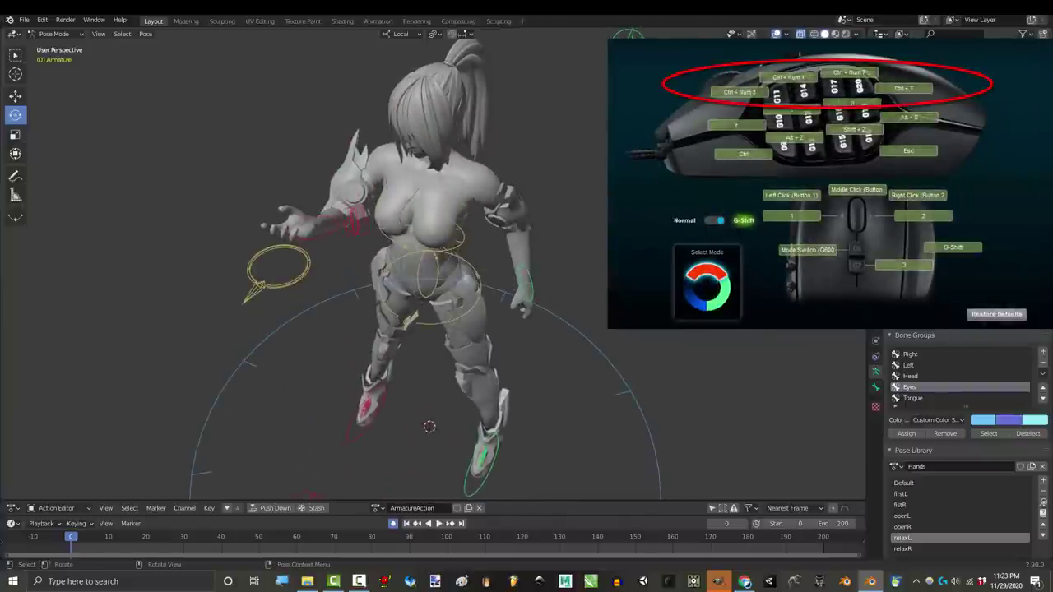
pyautogui.press('ctrl+KP_3')
pyautogui.press('ctrl+KP_1')
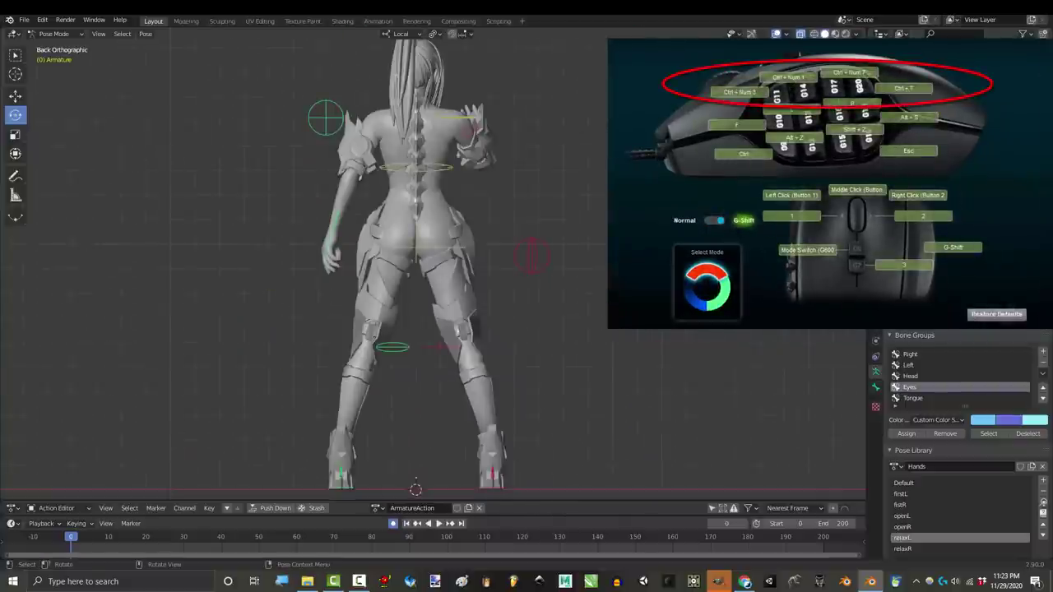
pyautogui.press('ctrl+KP_7')
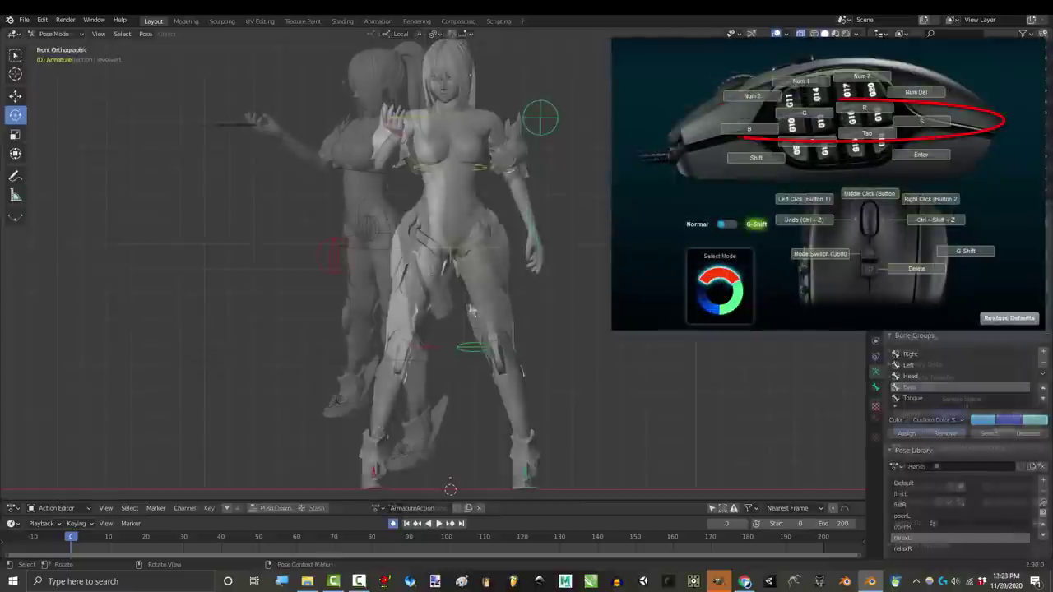
# Cancel a move of the revolver, frame it, and orbit it in Edit Mode
pyautogui.press('g')
pyautogui.rightClick(479, 274)
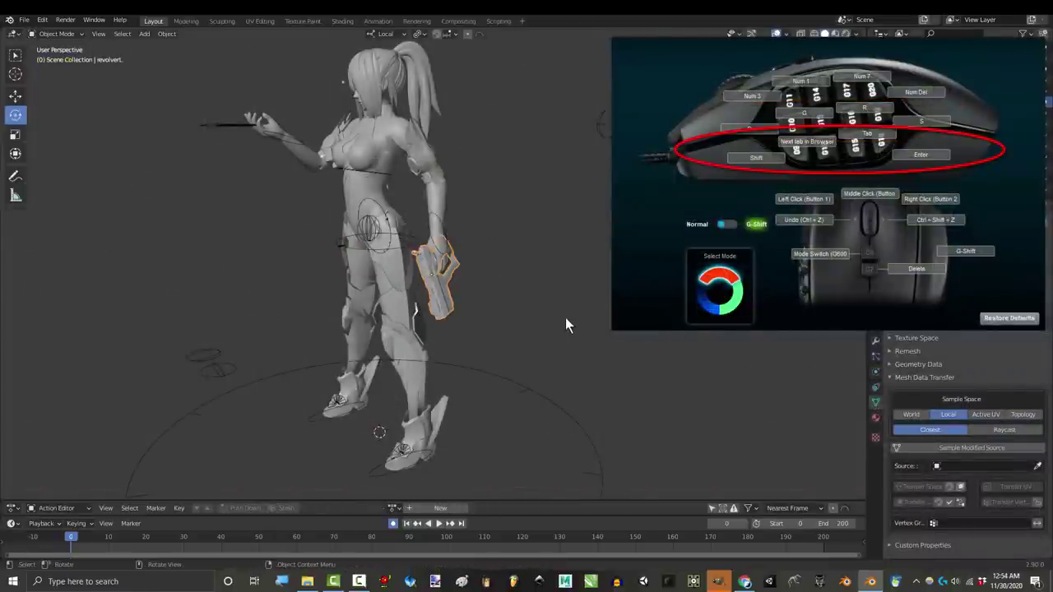
pyautogui.press('KP_Decimal')
pyautogui.press('Tab')
pyautogui.press('Tab')
pyautogui.moveTo(566, 317); pyautogui.dragTo(546, 337, button='middle')
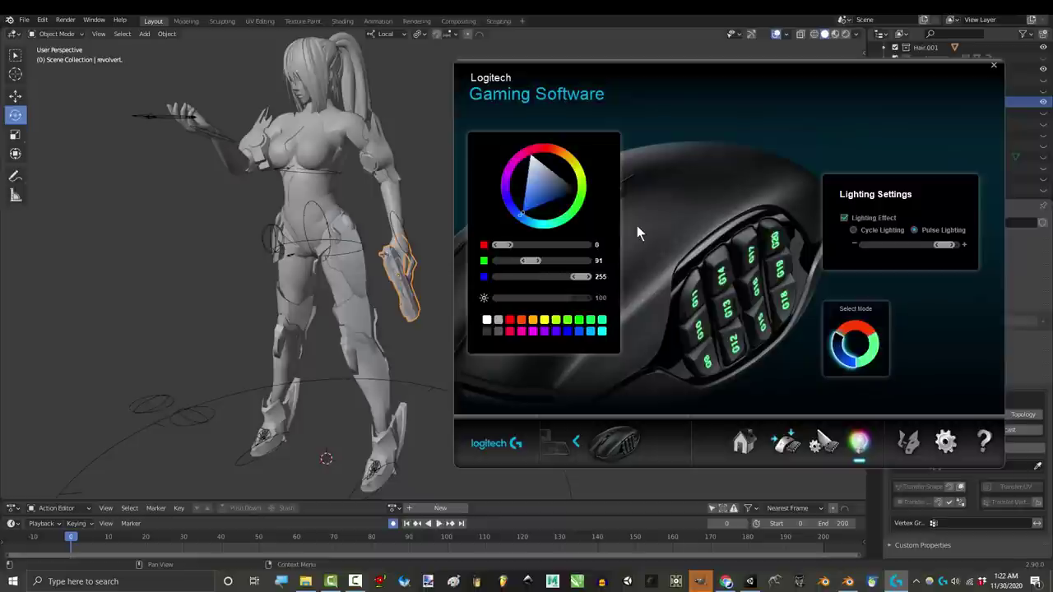
# Show the G600's Pointer Settings with its four DPI levels and report rate
pyautogui.click(824, 444)
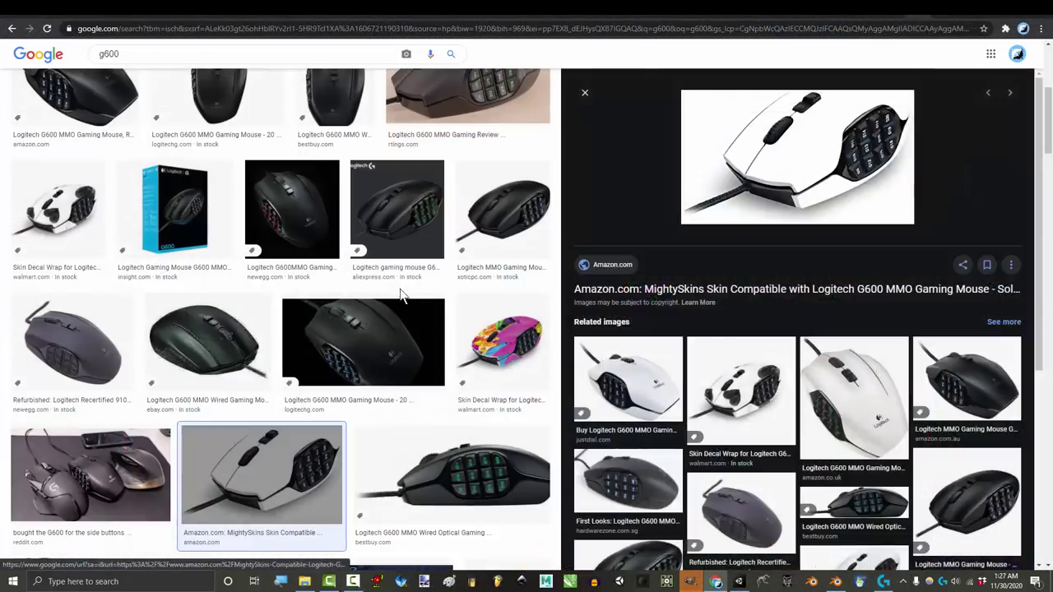
# Open the preview of the white Logitech G600 MMO Gaming Mouse image result
pyautogui.click(640, 404)
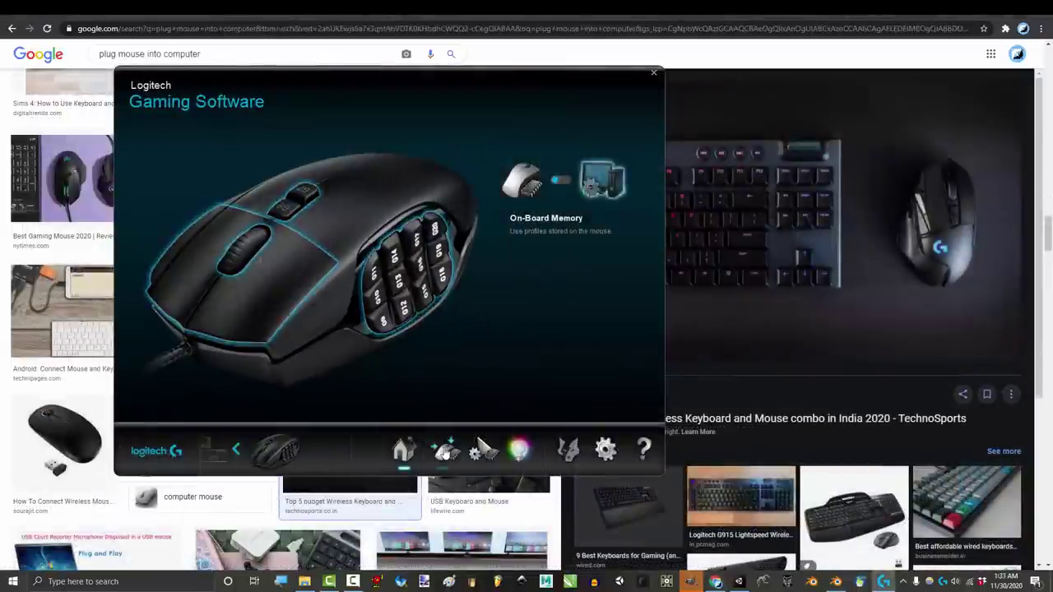
# Open the G600's button assignments via the second bottom-bar icon, Customize buttons
pyautogui.click(444, 450)
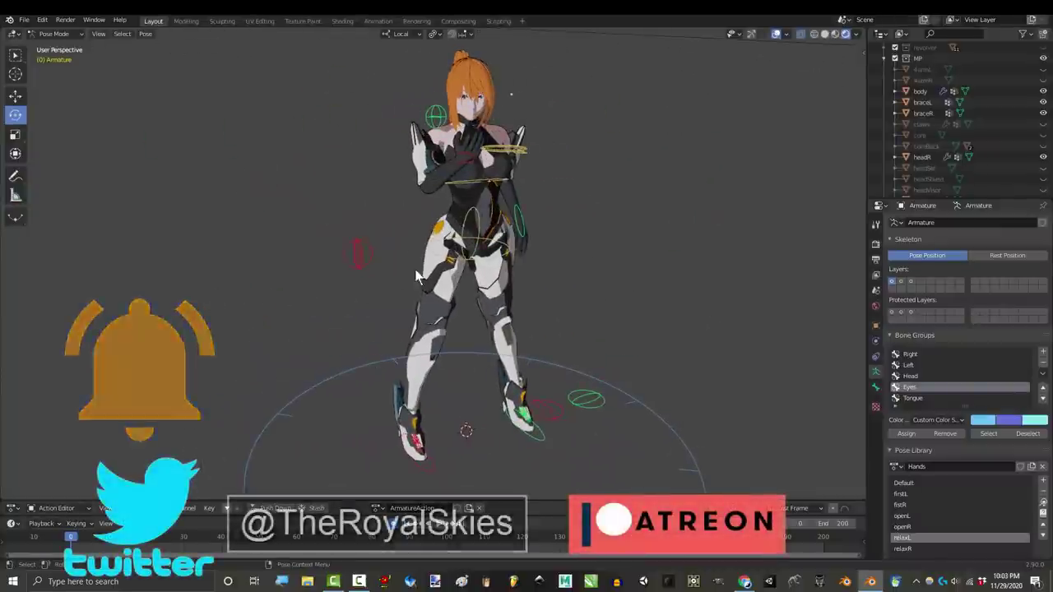
# Orbit from behind the orange-haired character to her front-left side
pyautogui.moveTo(349, 300)
pyautogui.mouseDown(button='middle')
pyautogui.moveTo(442, 260)
pyautogui.moveTo(556, 283)
pyautogui.moveTo(464, 298)
pyautogui.moveTo(585, 320)
pyautogui.moveTo(470, 299)
pyautogui.moveTo(408, 268)
pyautogui.moveTo(395, 315)
pyautogui.mouseUp(button='middle')
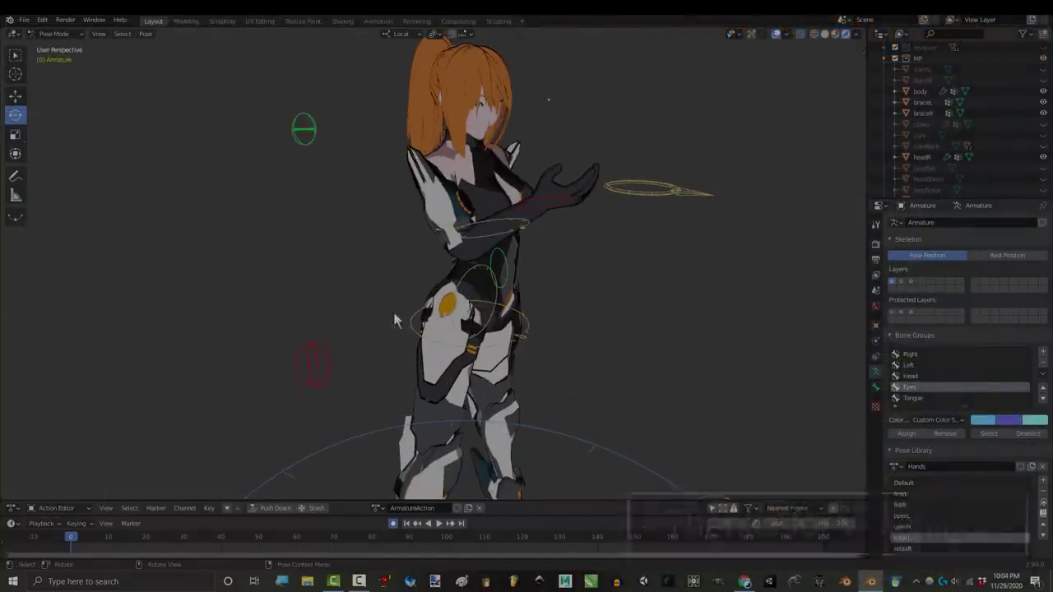